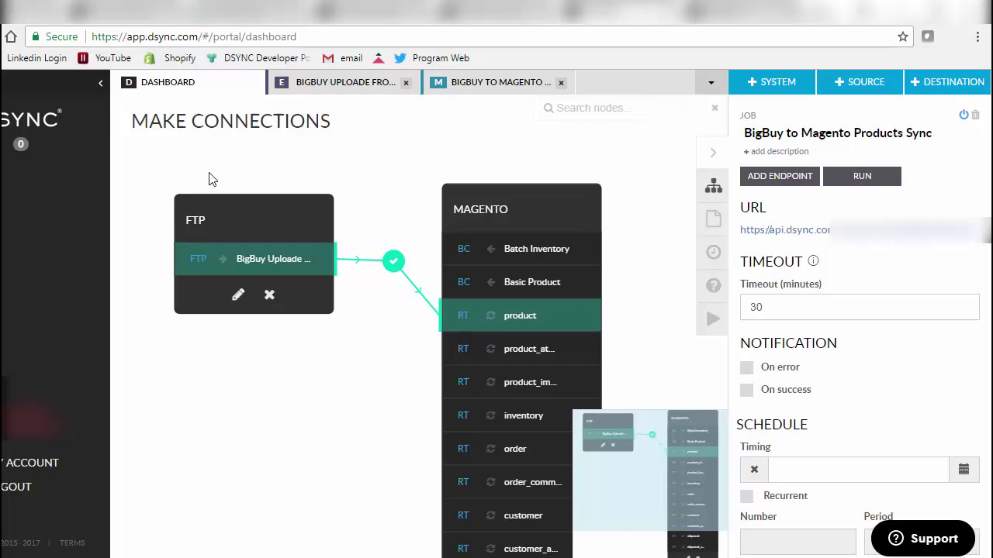
Examine the FTP and Magento systems' endpoints, the BigBuy Uploade from FTP endpoint's settings, and the job linking it to Magento's product endpoint
left_click(295, 214)
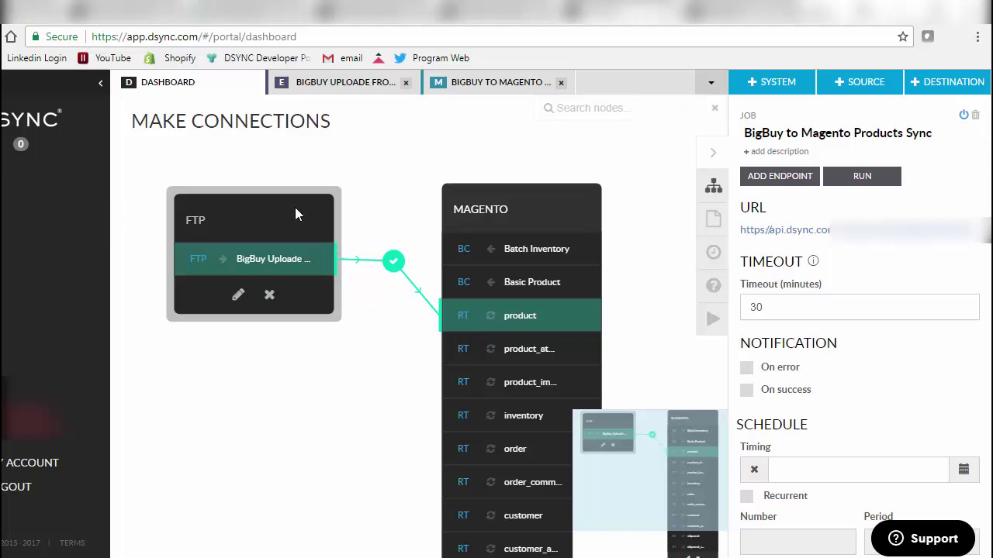
left_click_drag(295, 207, 290, 226)
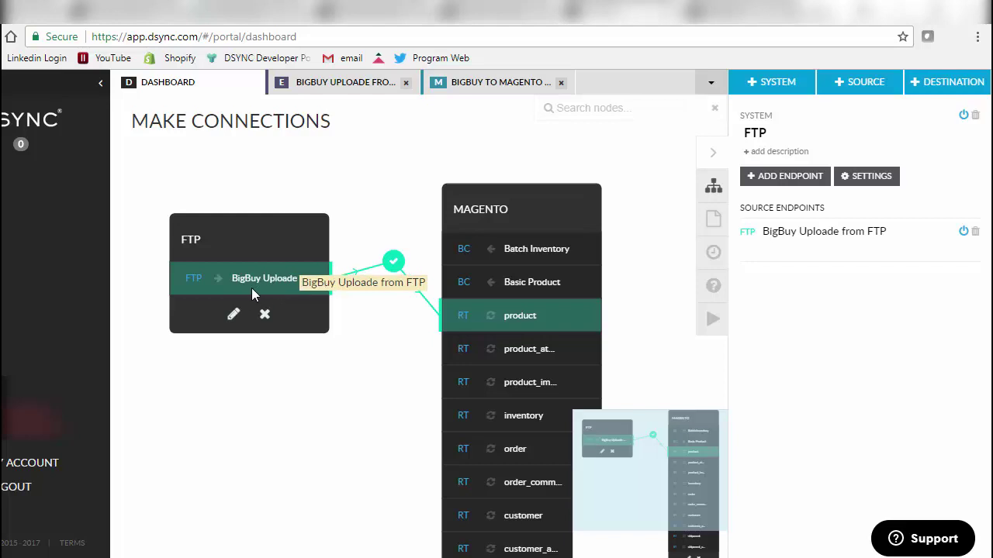
left_click(243, 242)
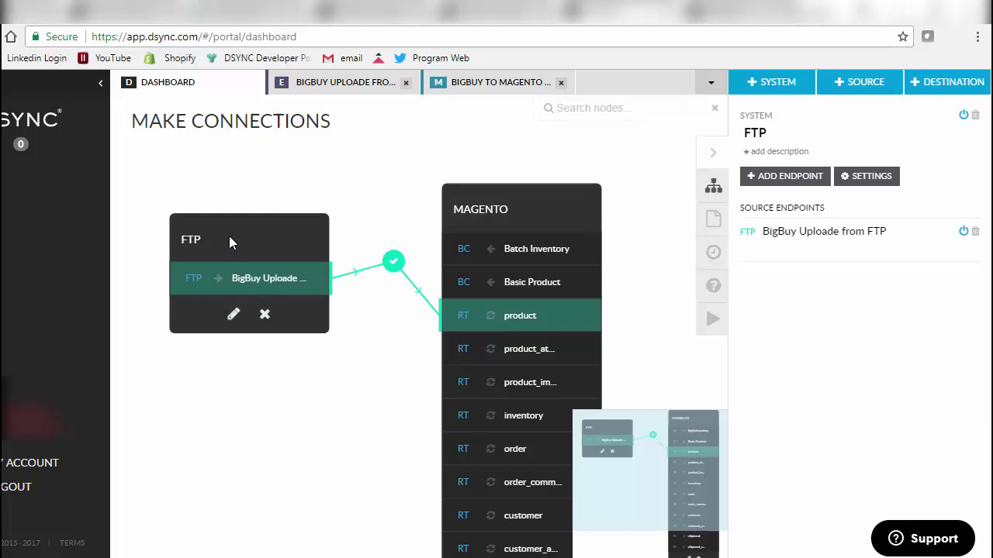
left_click(305, 314)
left_click(497, 200)
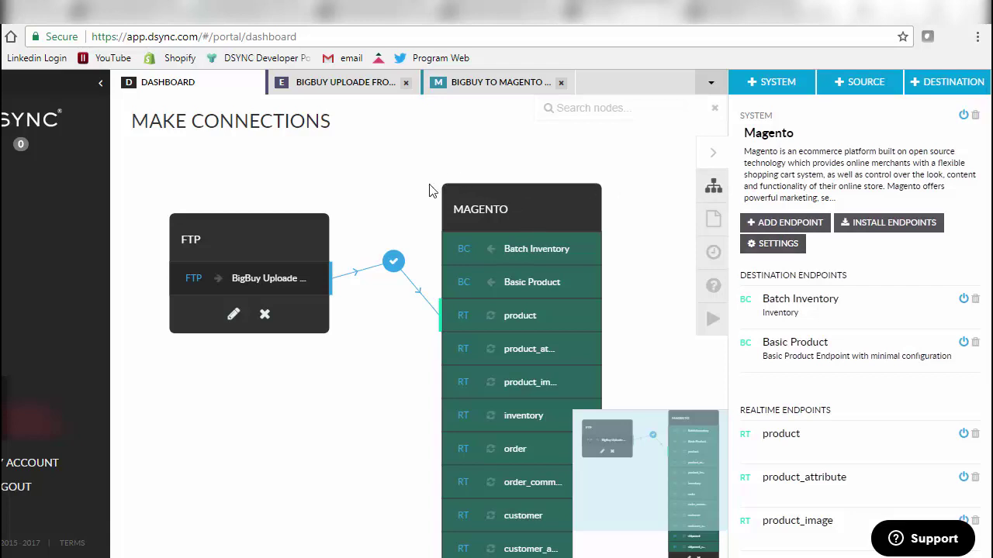
left_click(383, 184)
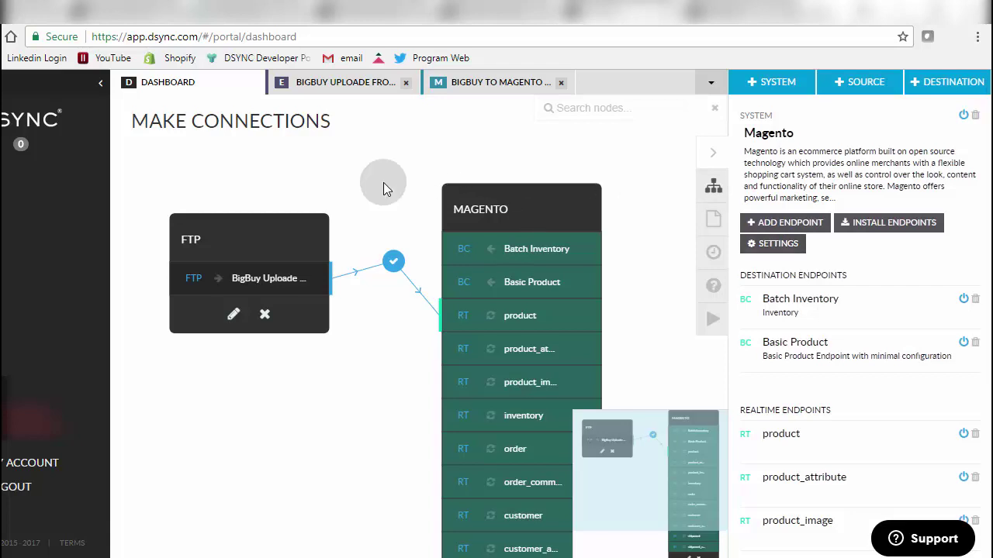
left_click(269, 281)
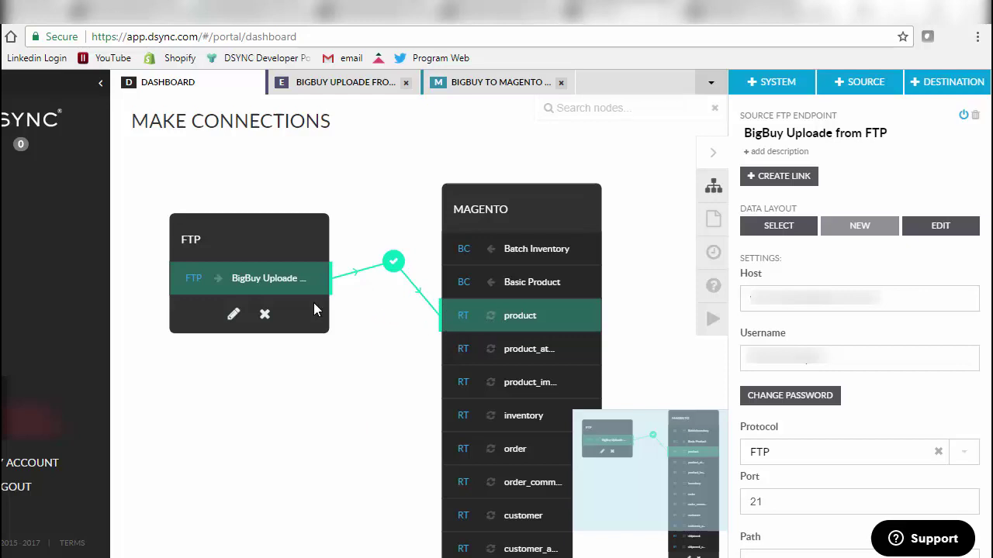
scroll(892, 289, "down", 2)
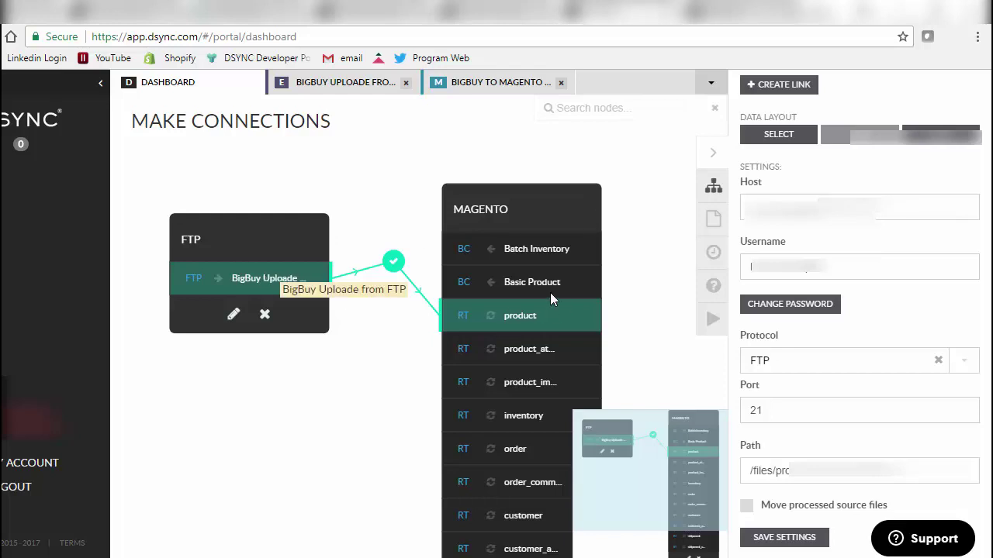
left_click(555, 209)
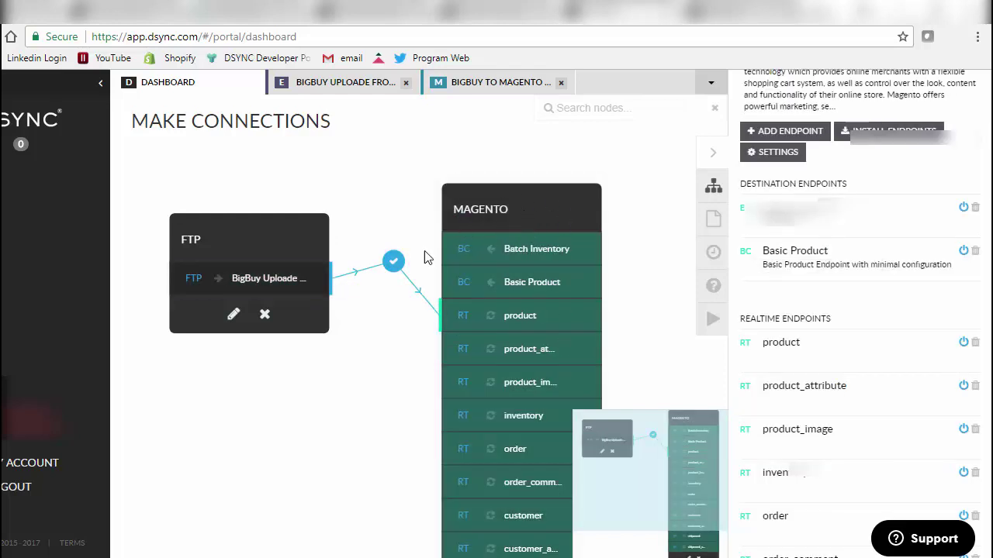
left_click(295, 283)
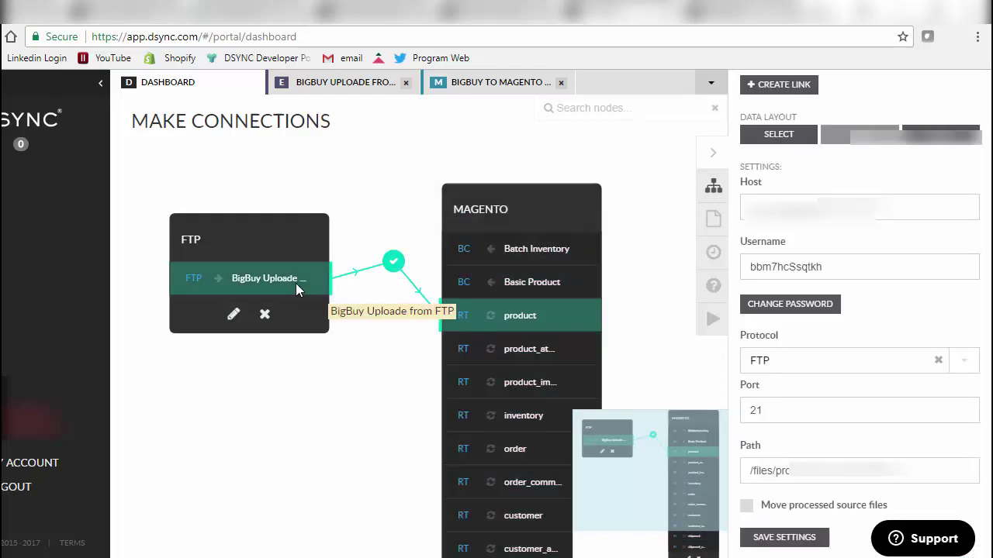
left_click(353, 281)
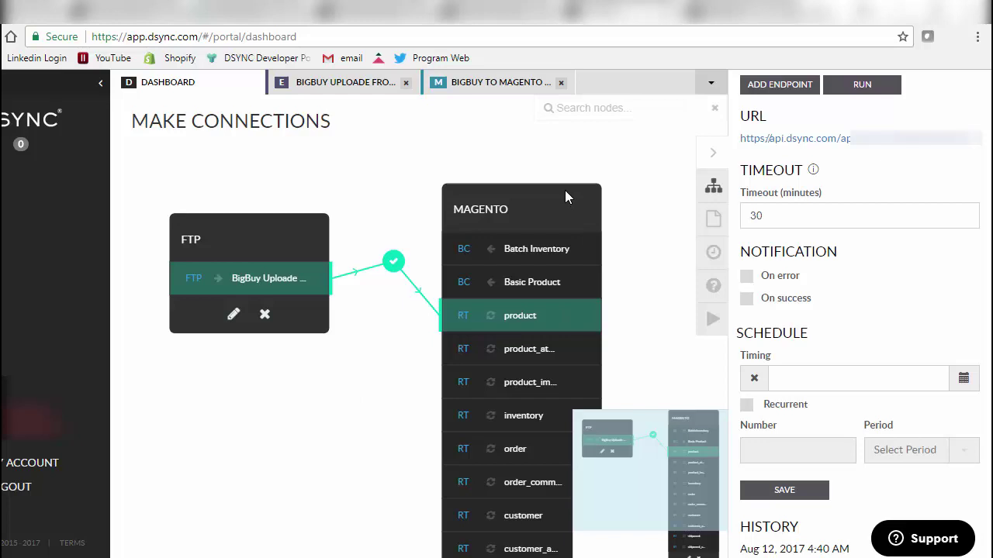
Rearrange the FTP system, the Magento system and the job node on the canvas, bringing Magento closer to FTP
left_click_drag(565, 197, 555, 158)
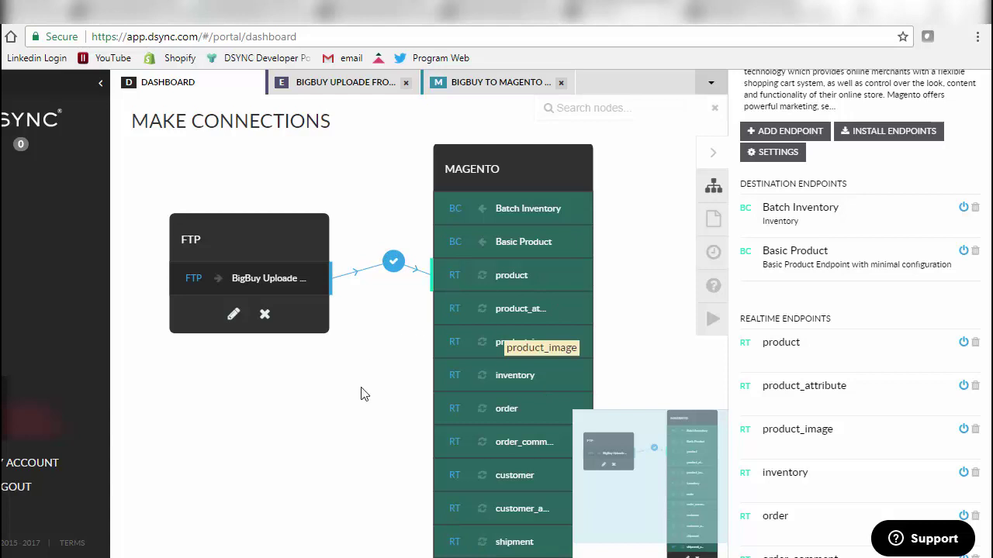
left_click_drag(323, 251, 289, 251)
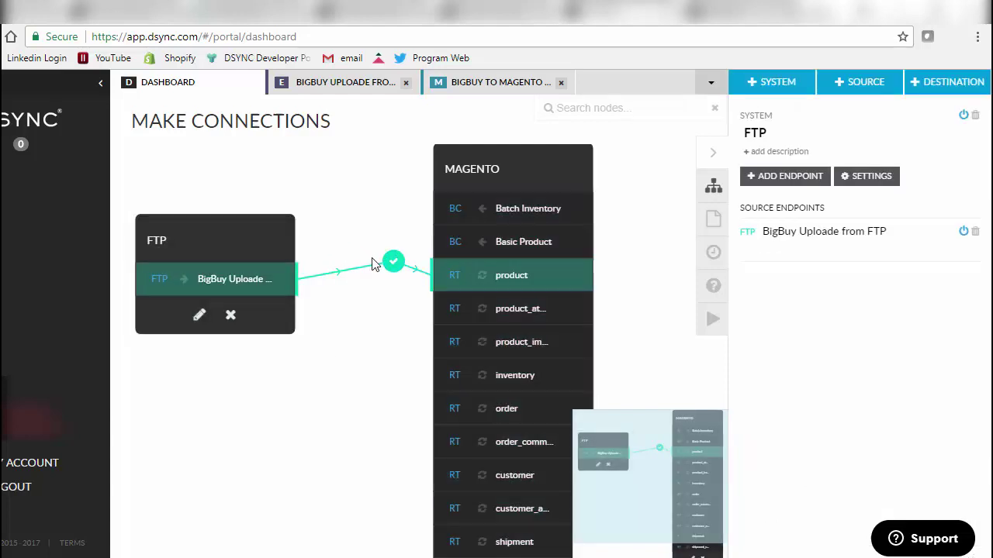
left_click_drag(394, 261, 360, 221)
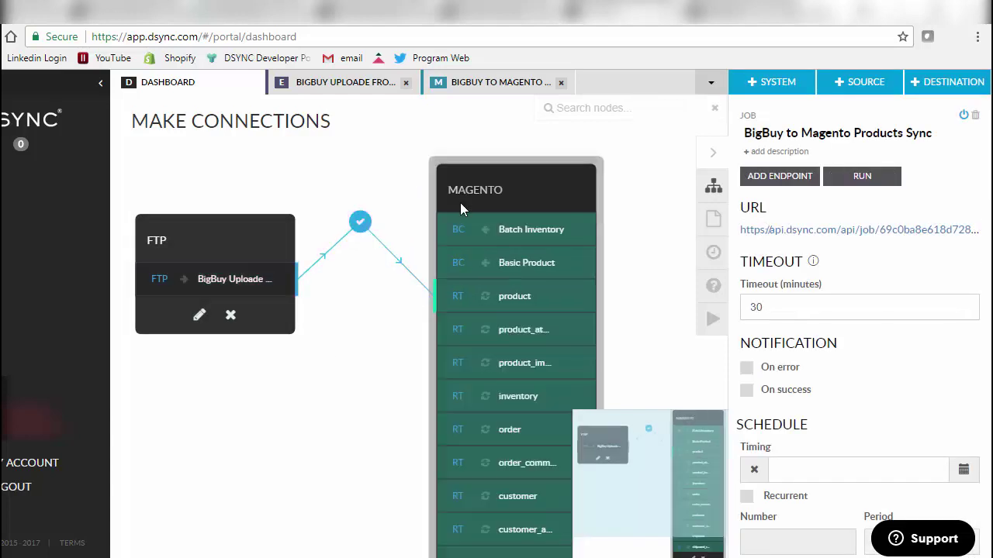
left_click_drag(460, 202, 462, 224)
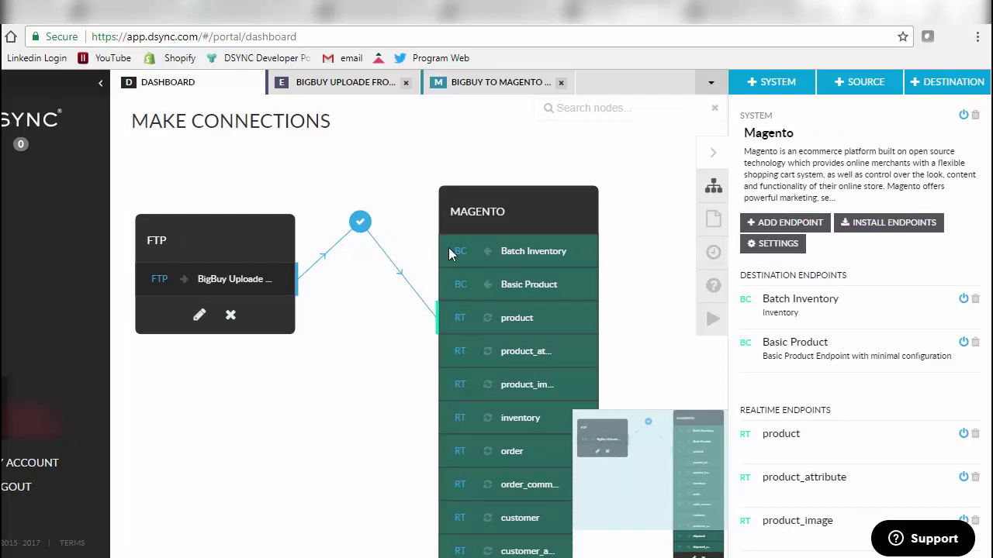
left_click(497, 203)
left_click_drag(584, 216, 526, 218)
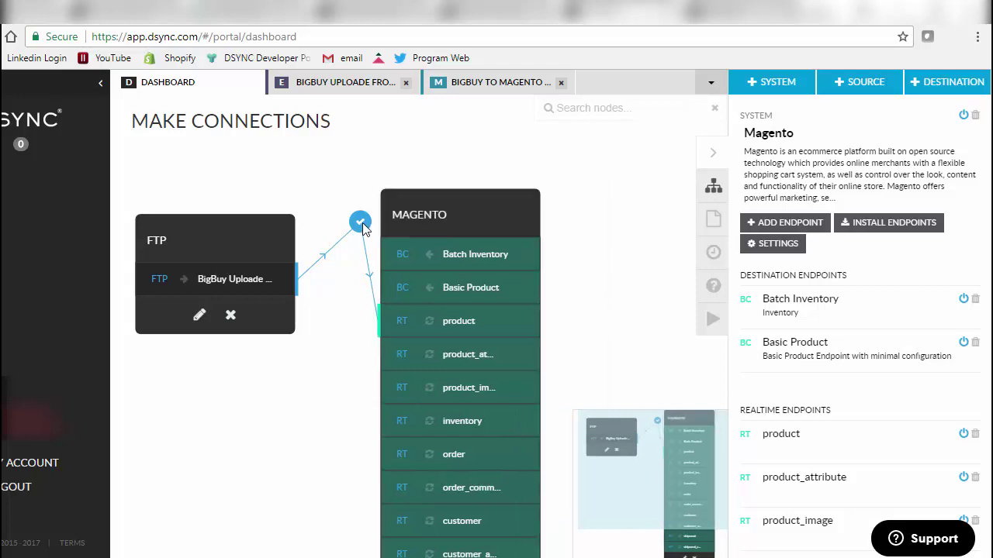
left_click(334, 235)
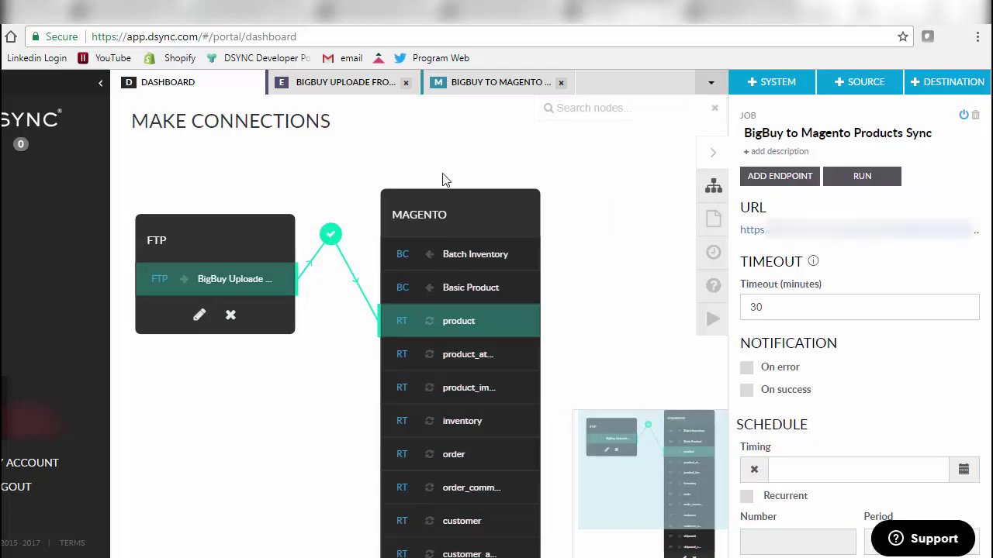
Start the system creation wizard, browse the available integration templates through to Zoho CRM, and close it without adding one
left_click(781, 85)
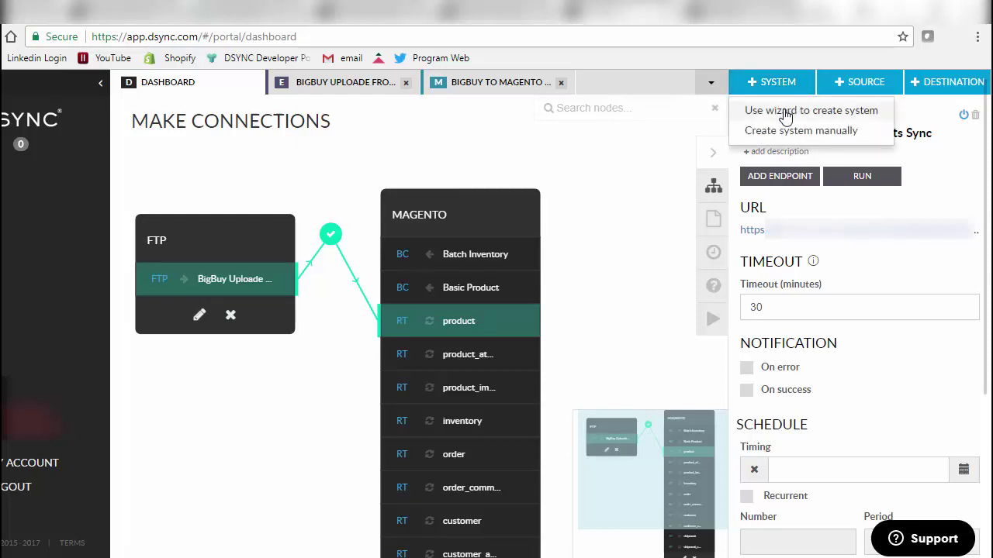
left_click(786, 112)
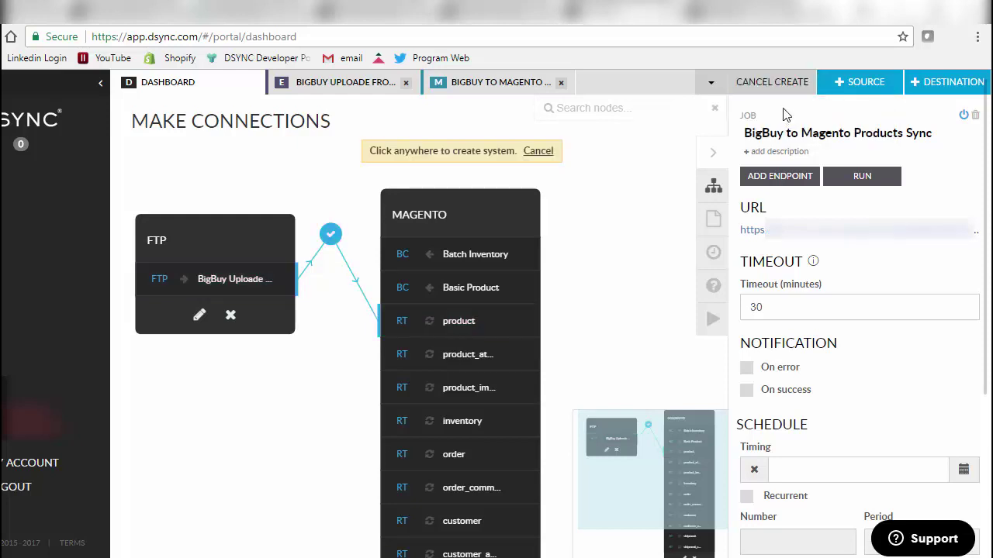
left_click(563, 194)
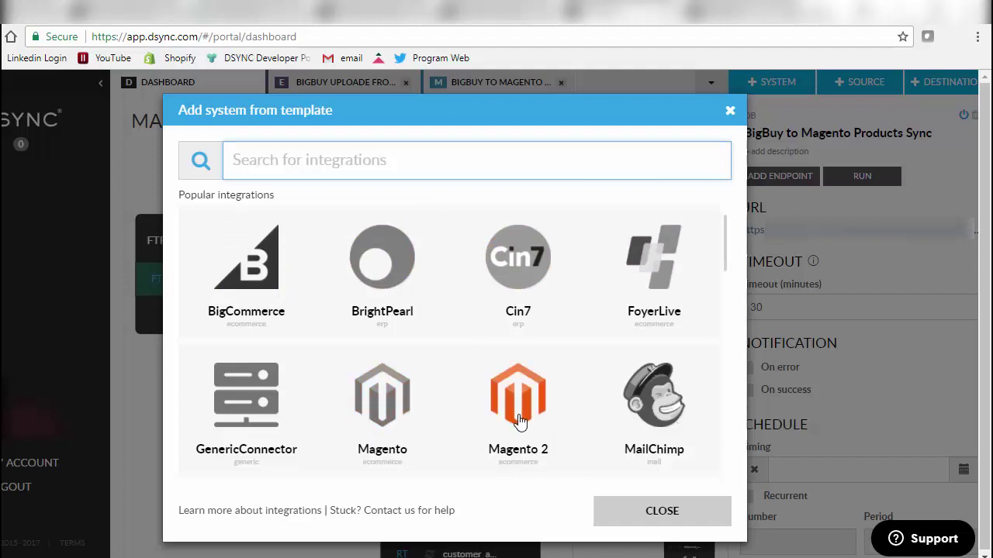
scroll(516, 406, "down", 3)
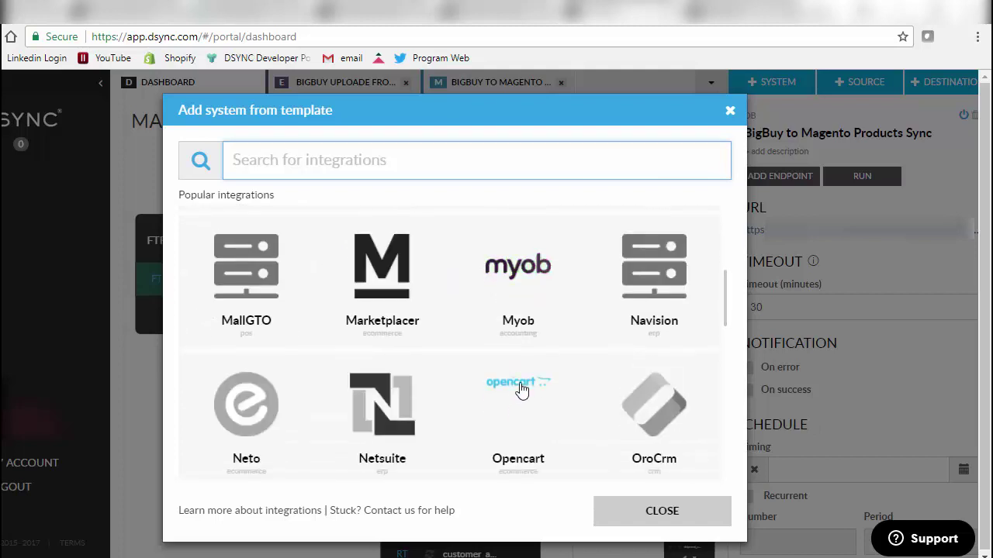
scroll(517, 401, "down", 3)
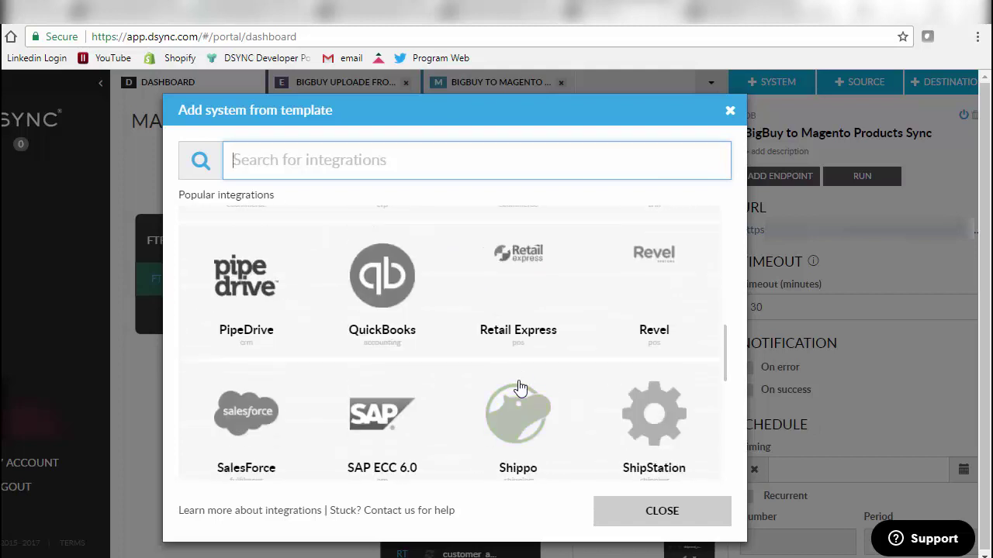
scroll(518, 384, "down", 3)
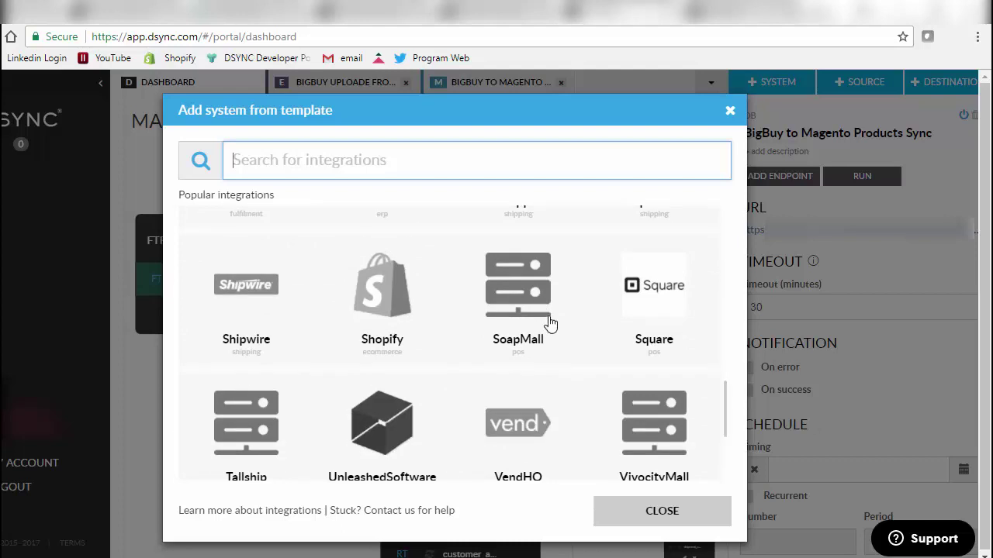
scroll(543, 323, "down", 2)
scroll(435, 258, "up", 2)
scroll(656, 306, "down", 2)
scroll(266, 413, "down", 1)
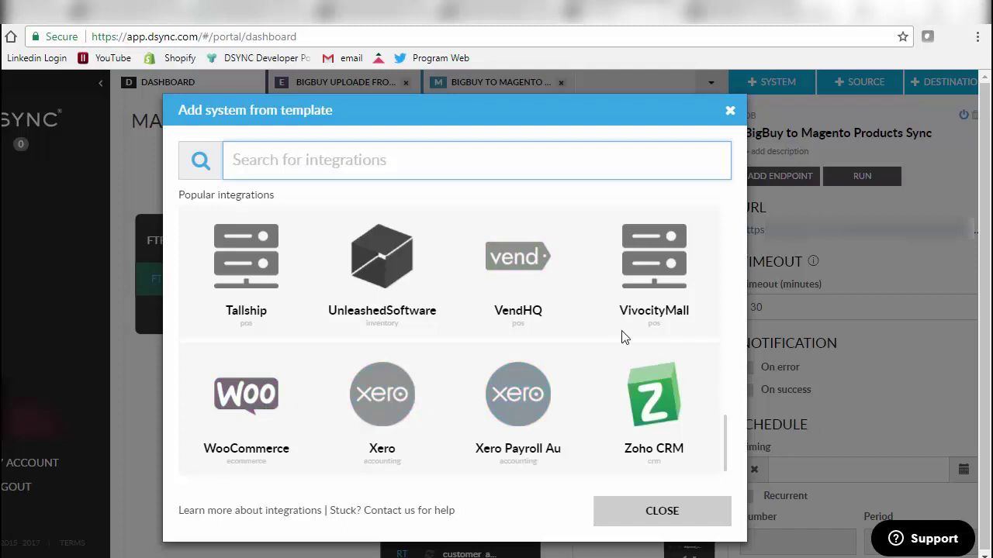
left_click(730, 114)
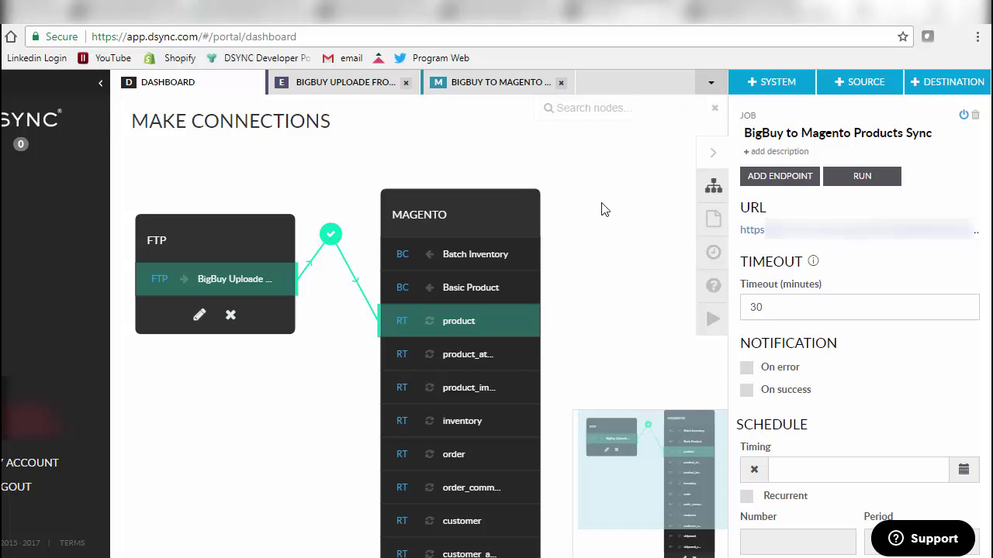
Move the job node and the FTP system lower on the canvas to clear space above them
left_click(260, 238)
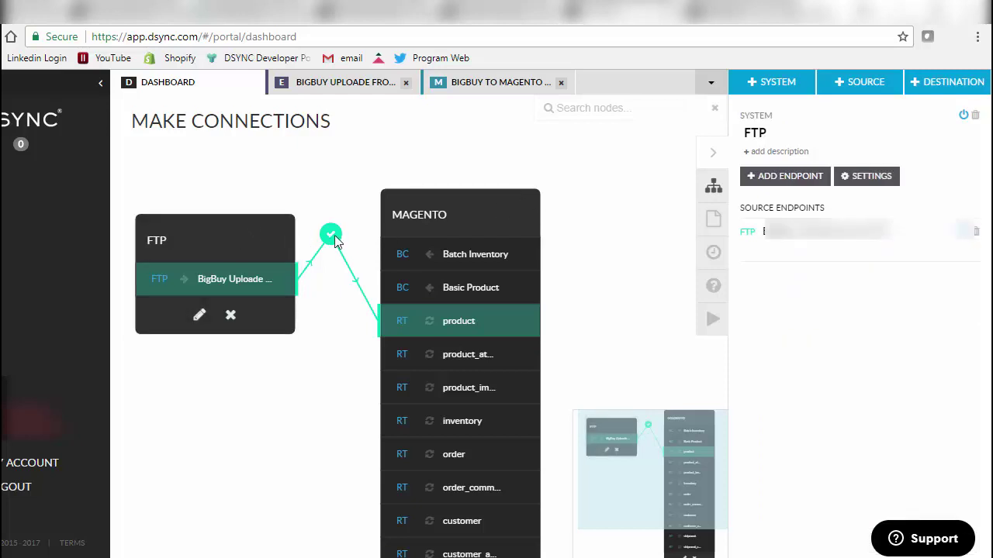
left_click_drag(331, 233, 334, 392)
left_click_drag(274, 223, 278, 380)
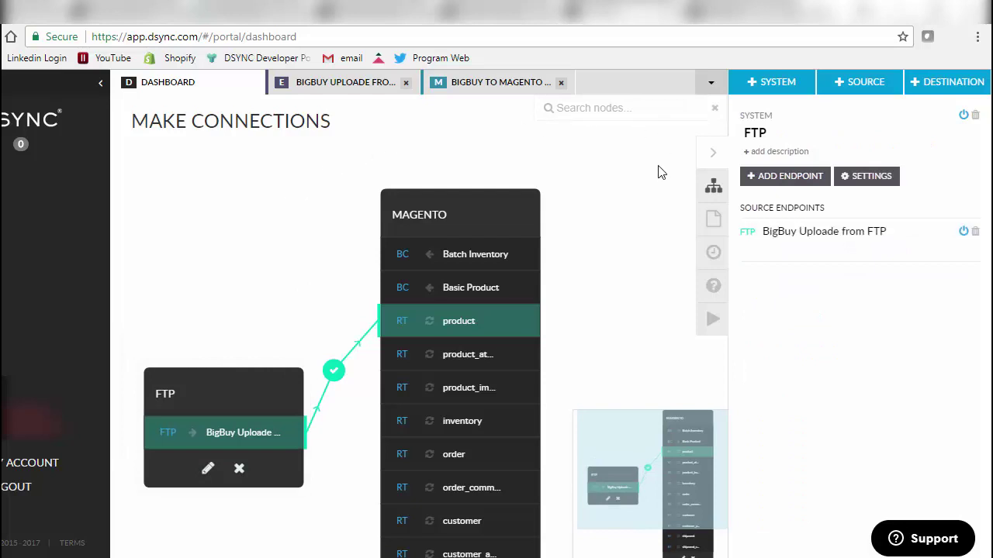
Manually create a system named "add new system" with the description "sss" and position it above the FTP system
left_click(756, 84)
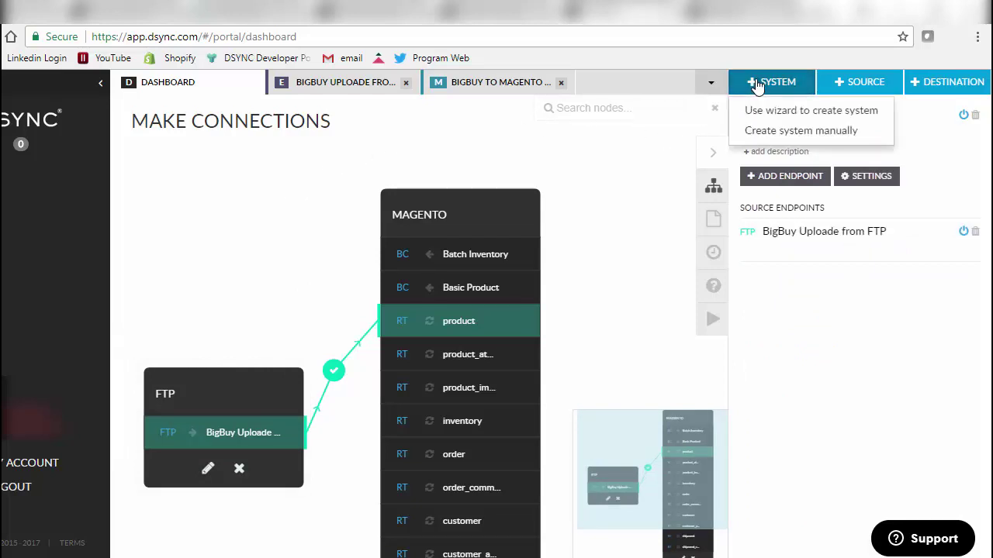
left_click(773, 135)
left_click(209, 200)
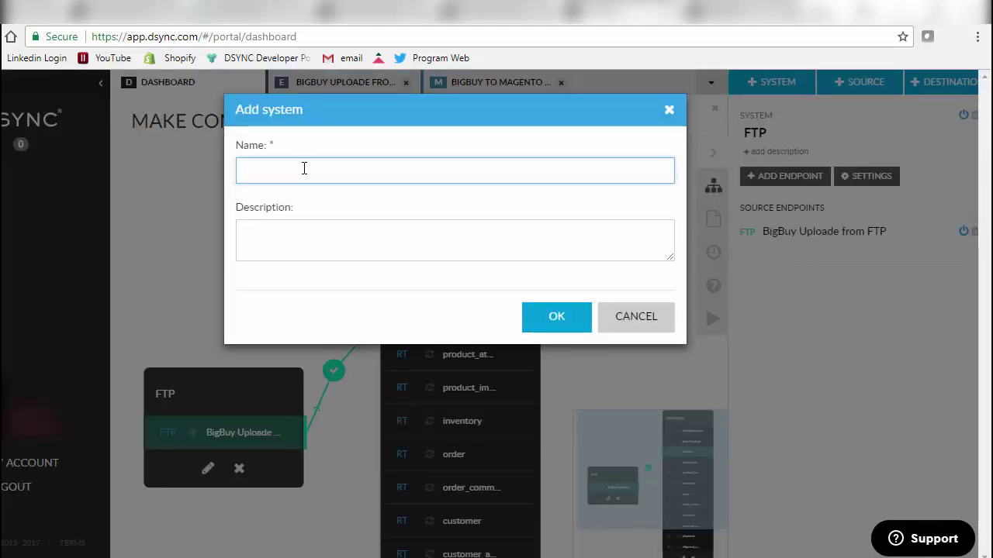
type("add new system")
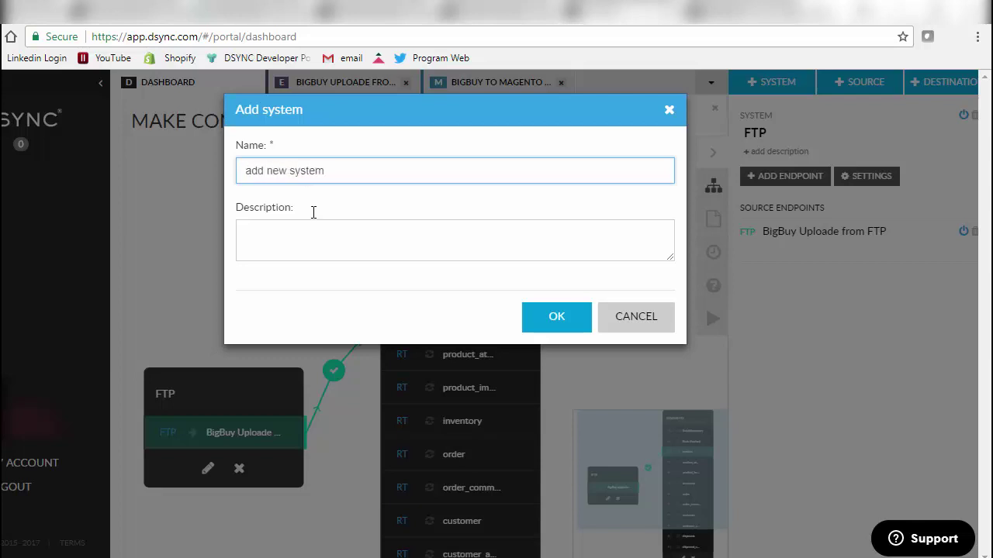
left_click(307, 243)
type("sss")
left_click(581, 322)
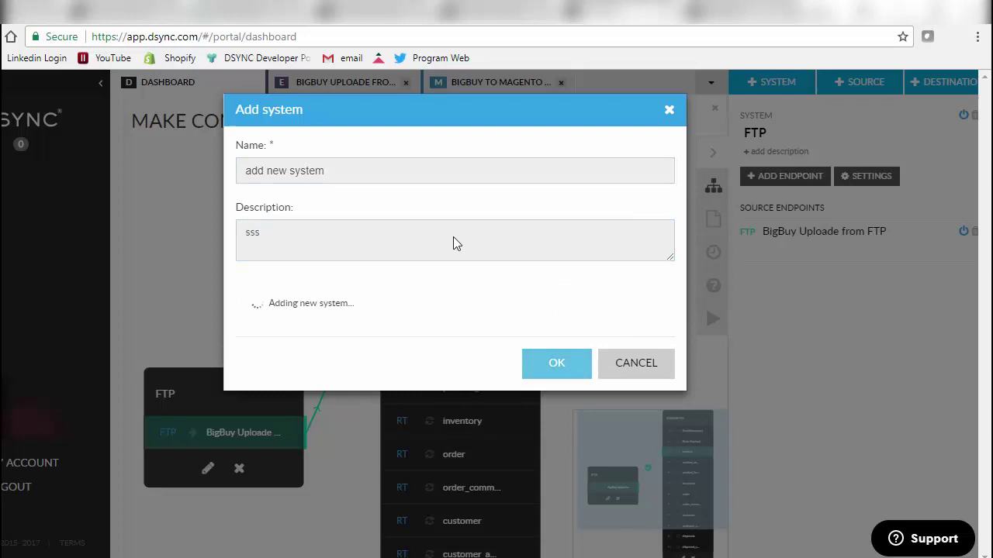
left_click_drag(292, 230, 244, 217)
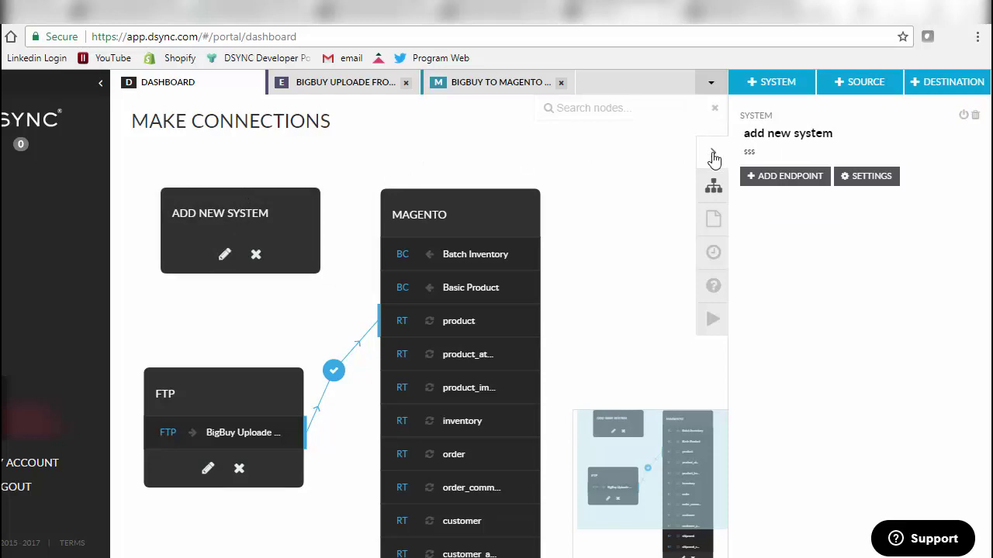
Add an endpoint named "new endpoint" to the new system, with description "ssss", type SOURCE and connector type FTP
left_click(782, 177)
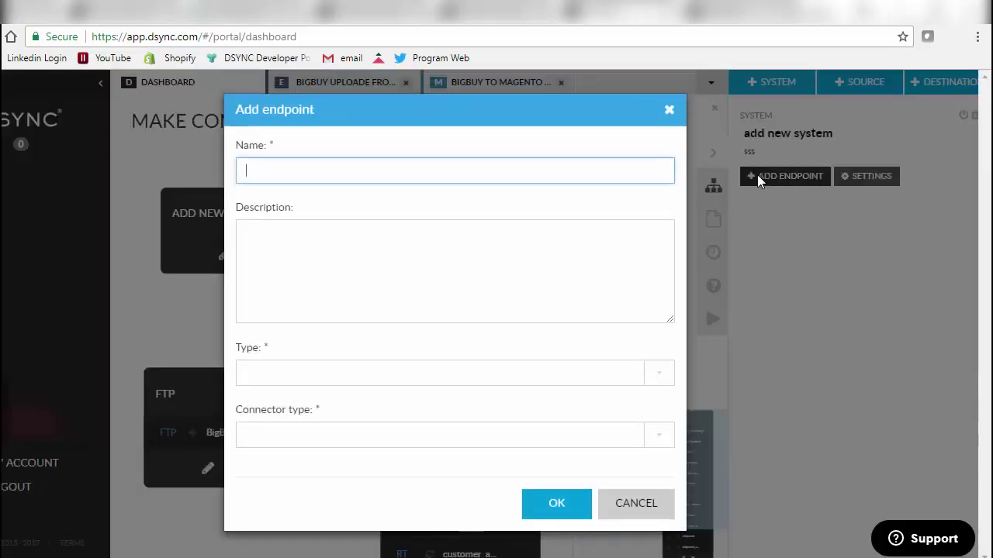
type("ne")
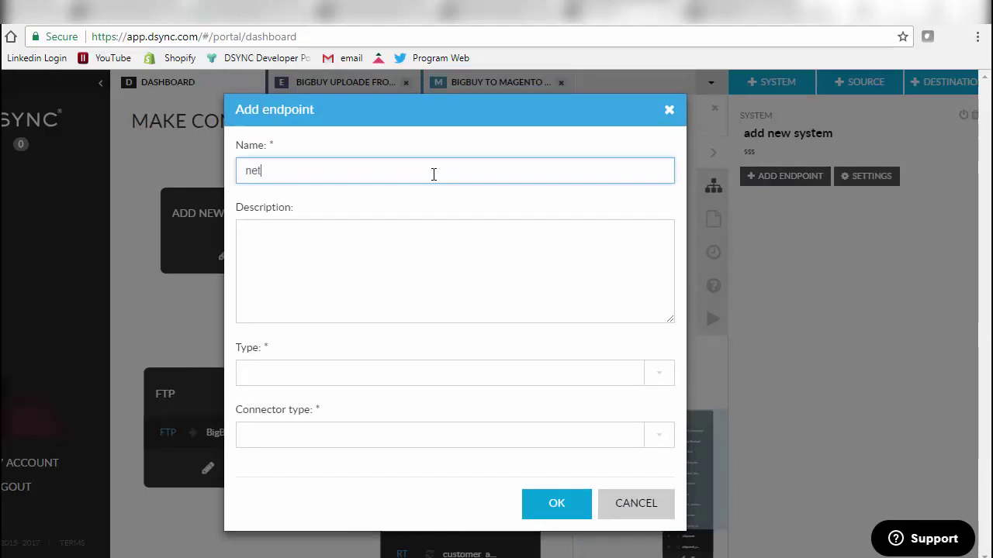
type("w endpoin")
left_click(400, 269)
type("ssss")
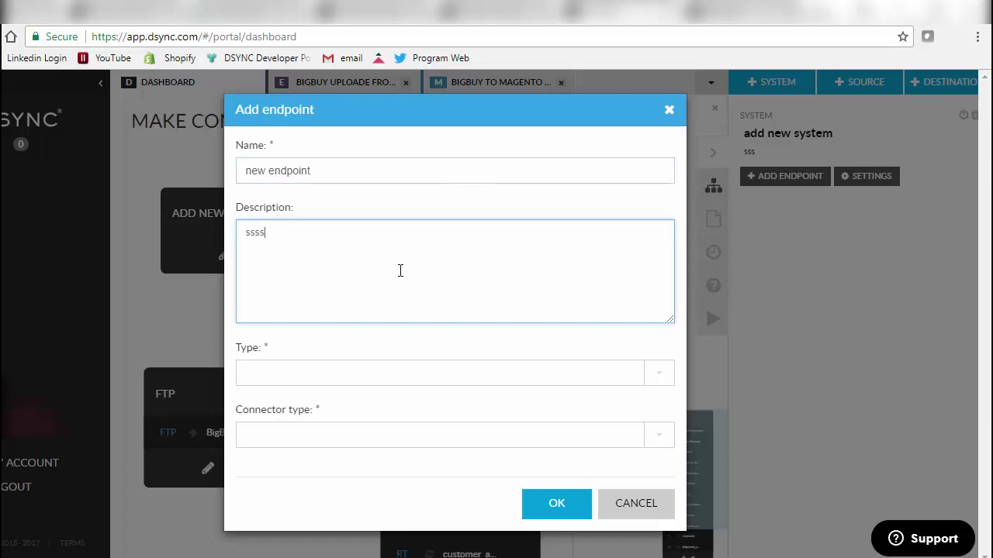
left_click(314, 373)
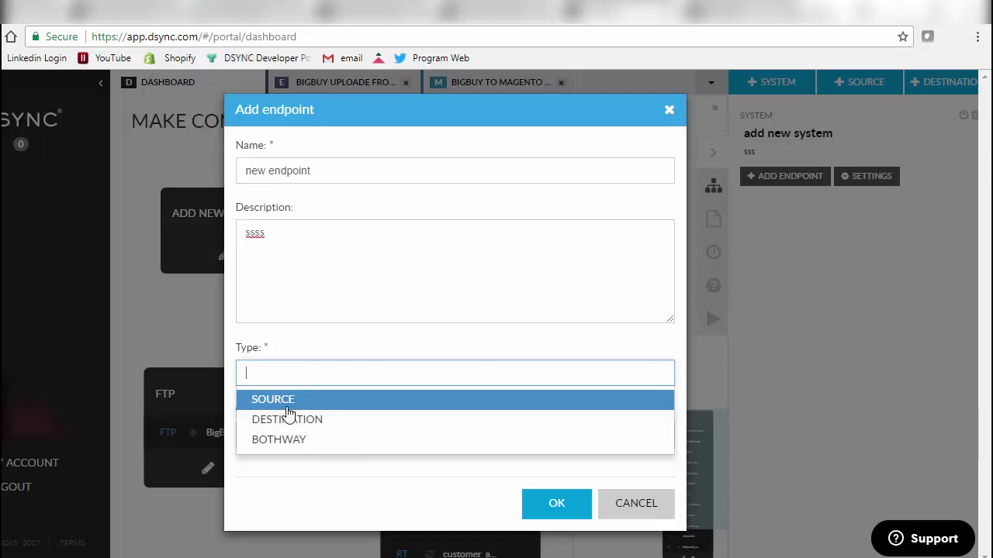
left_click(277, 400)
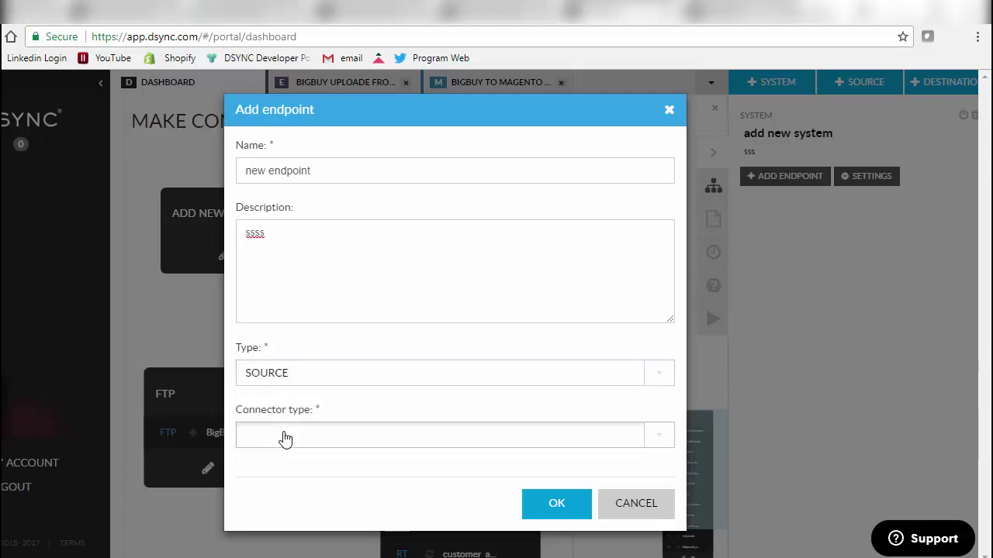
left_click(284, 433)
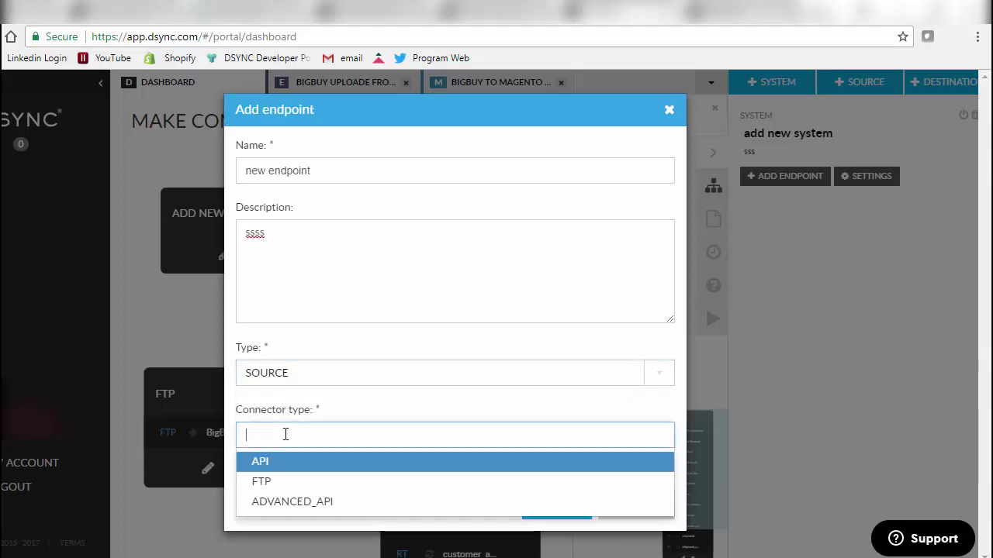
left_click(262, 481)
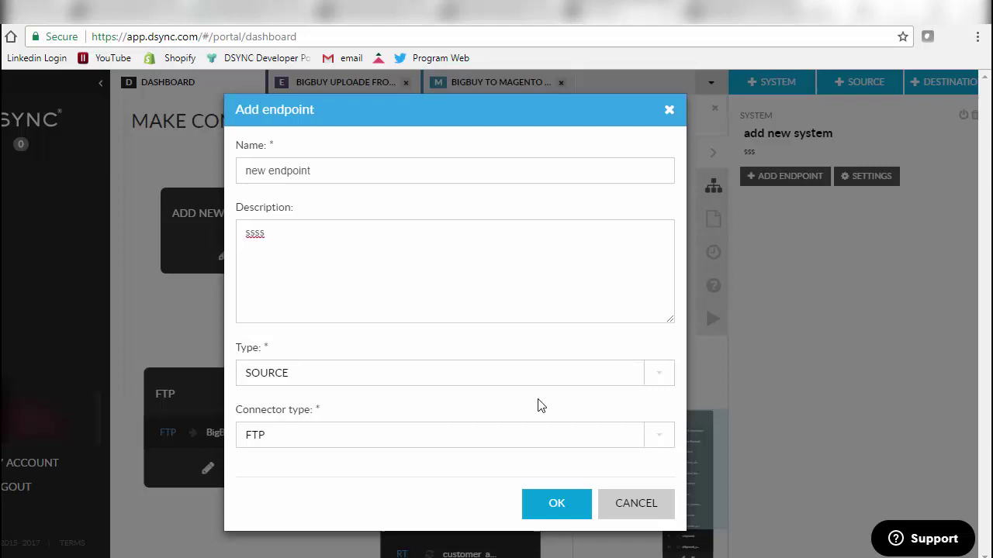
left_click(567, 501)
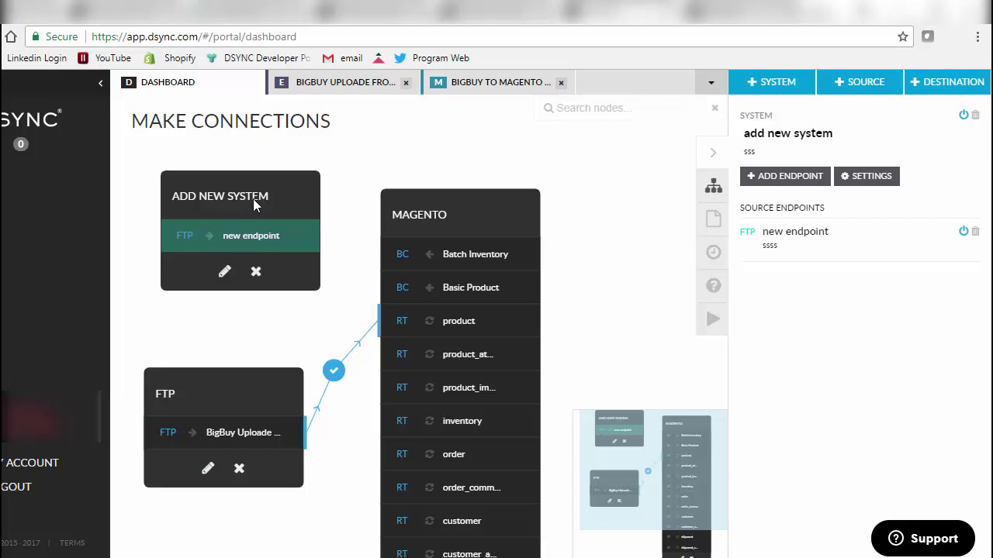
Move the new system slightly closer to the FTP system on the canvas and show the new system's details
left_click_drag(253, 198, 237, 225)
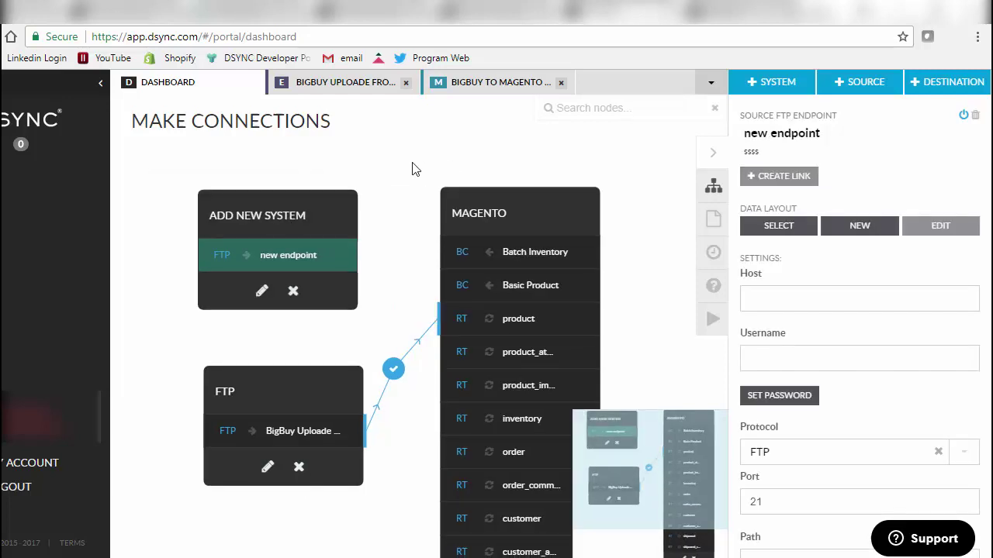
left_click(280, 210)
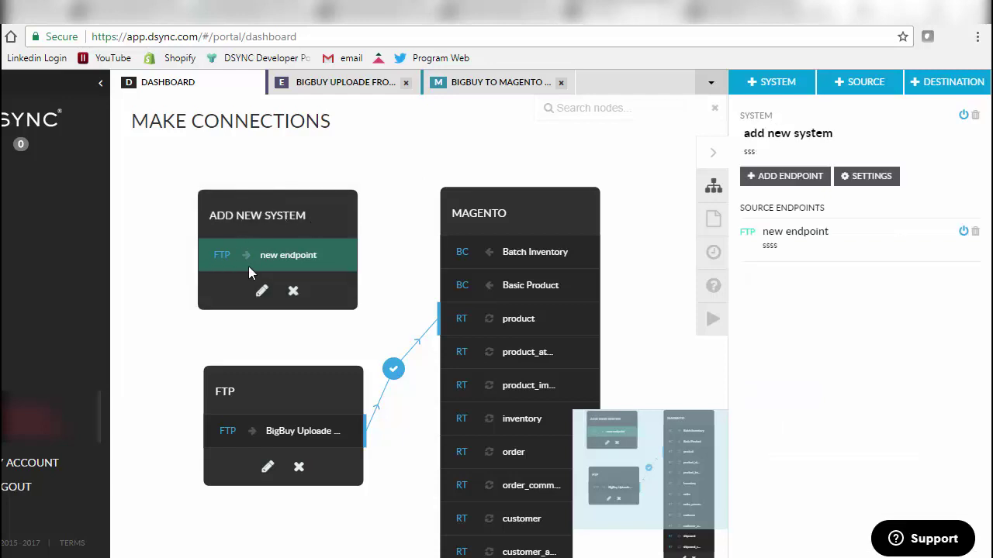
Examine the new endpoint's FTP settings, from host, username and password through protocol, port and path to the processed-files option
left_click(272, 257)
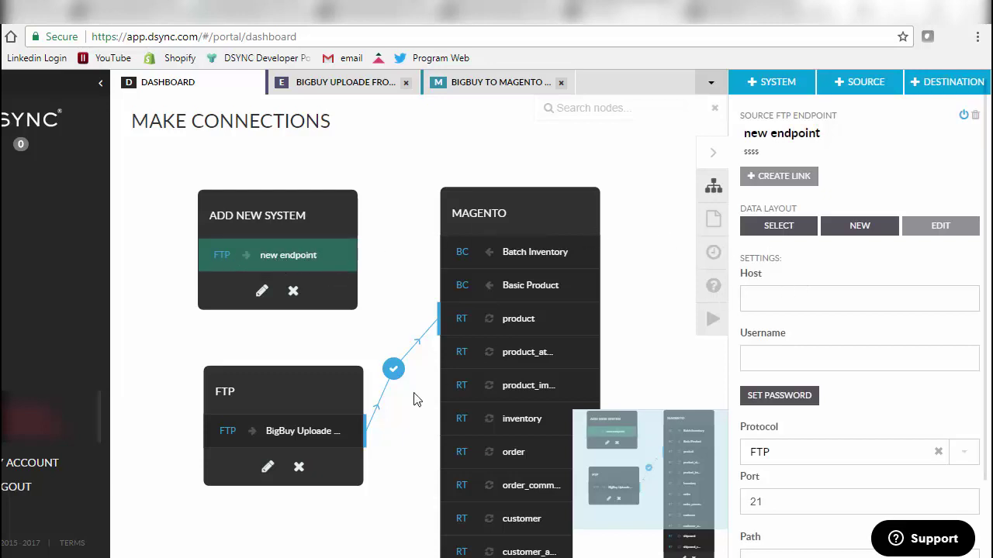
left_click(842, 300)
left_click(858, 357)
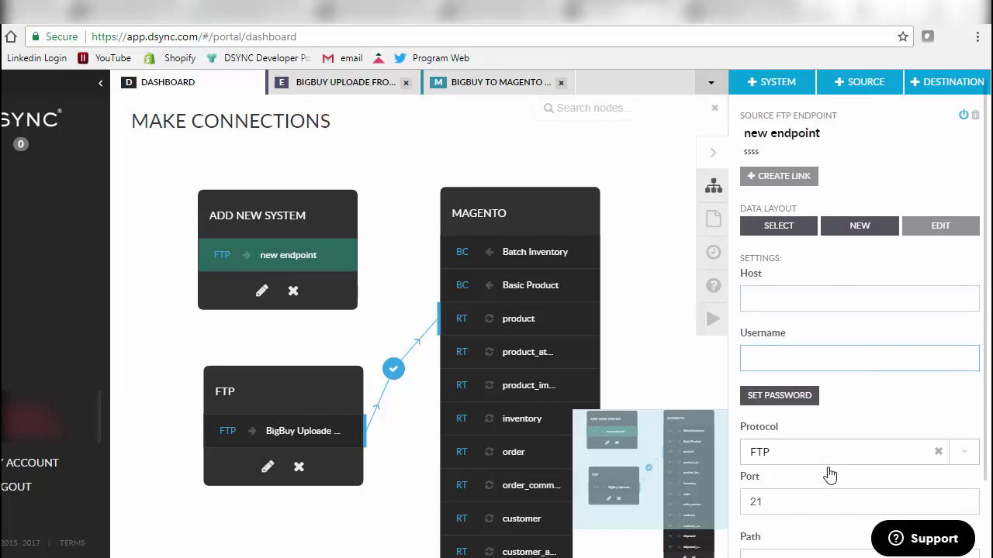
scroll(895, 401, "down", 1)
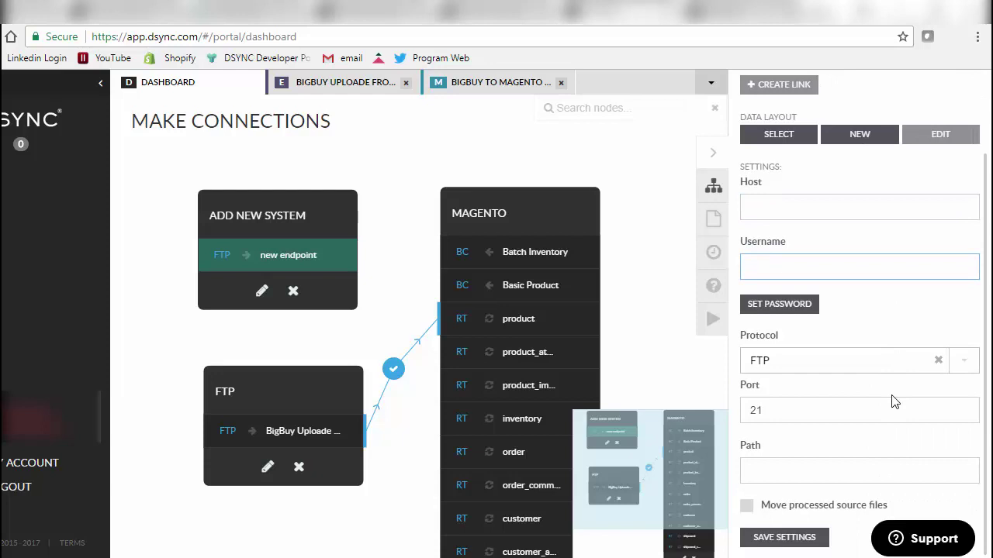
scroll(895, 401, "up", 1)
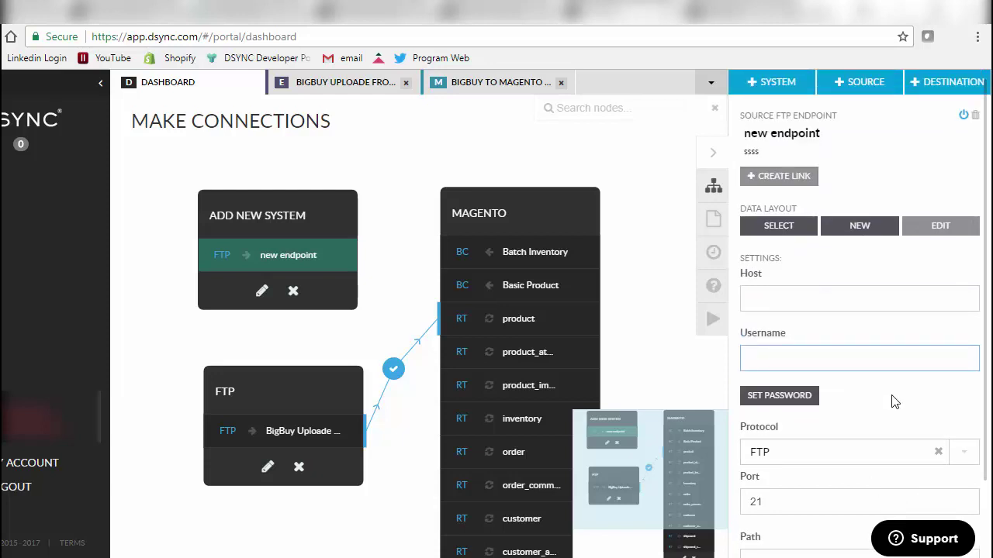
scroll(876, 321, "down", 1)
scroll(875, 328, "up", 1)
scroll(874, 397, "down", 1)
scroll(840, 404, "up", 1)
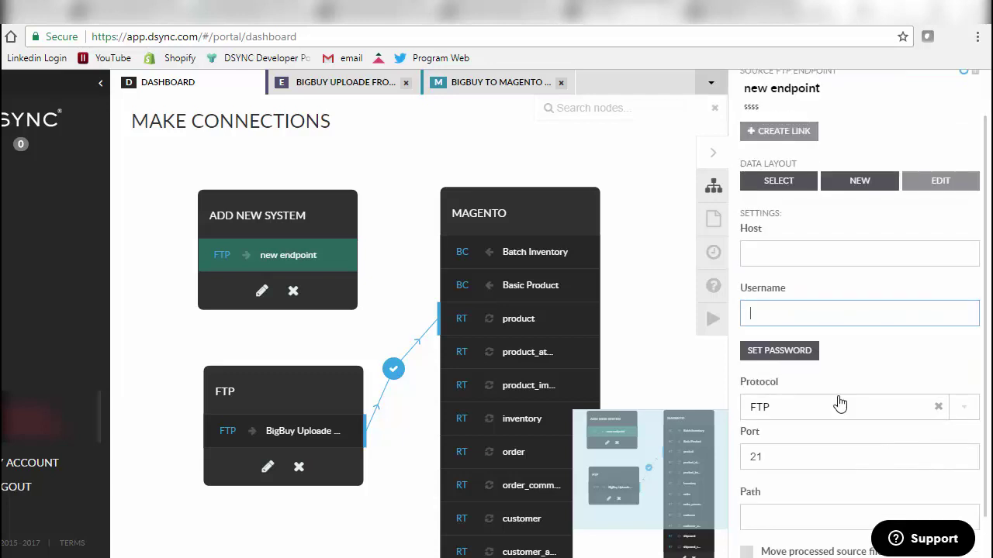